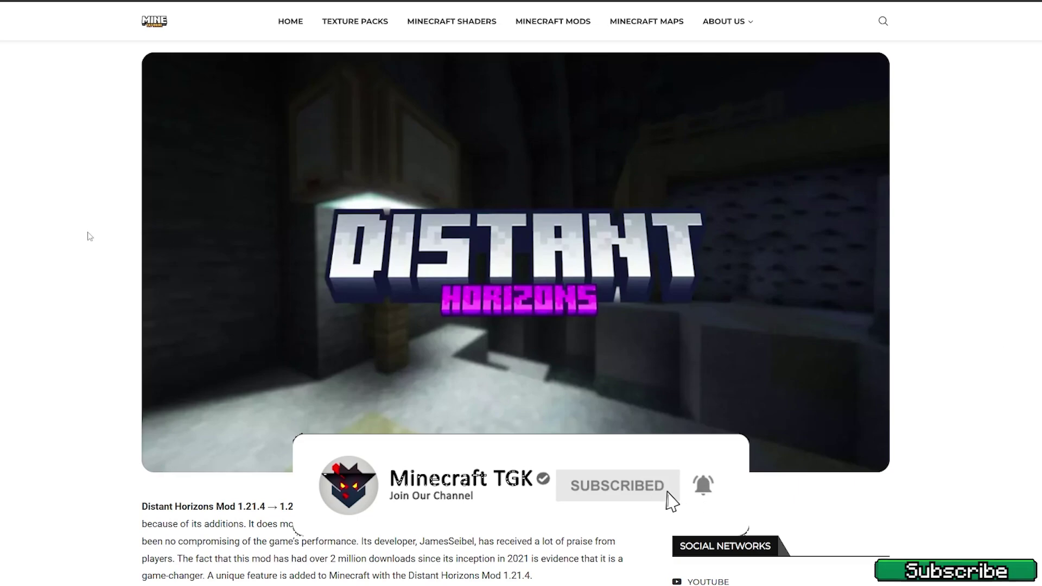
Step: Read the Distant Horizons mod article through to its download and installation instructions
scroll(63, 253, down, 6)
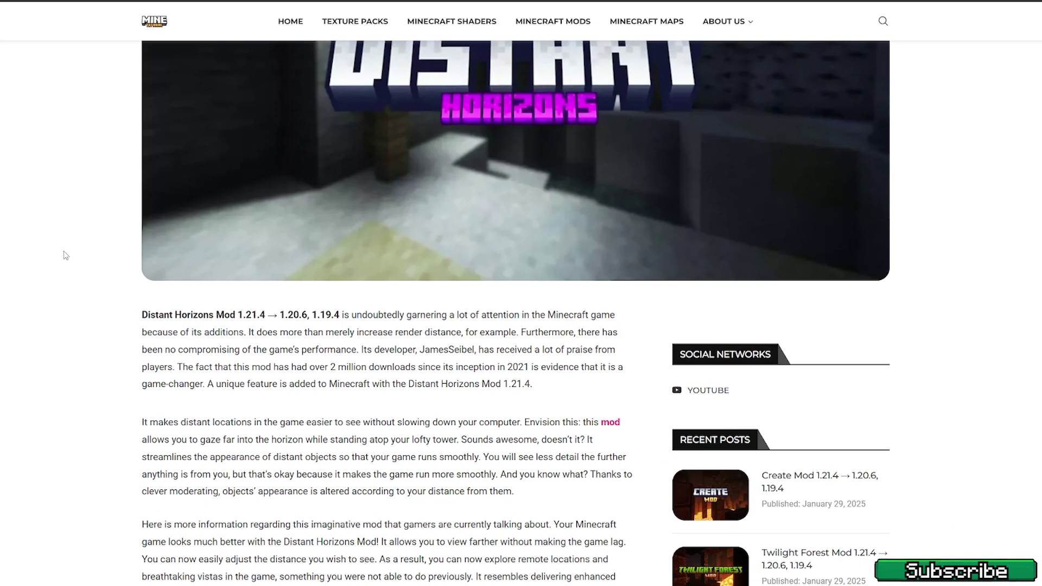
scroll(70, 261, down, 12)
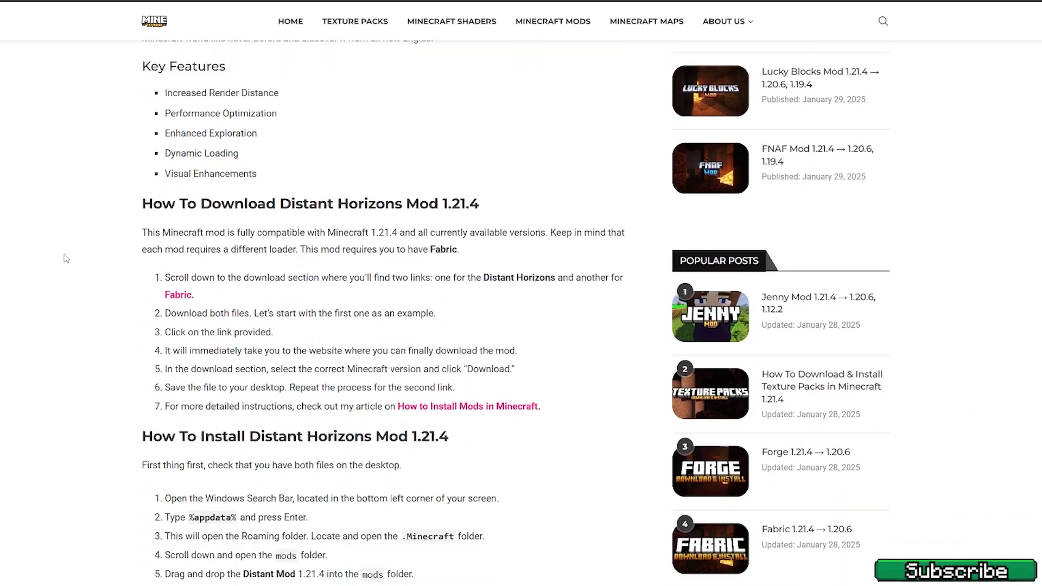
scroll(108, 272, down, 2)
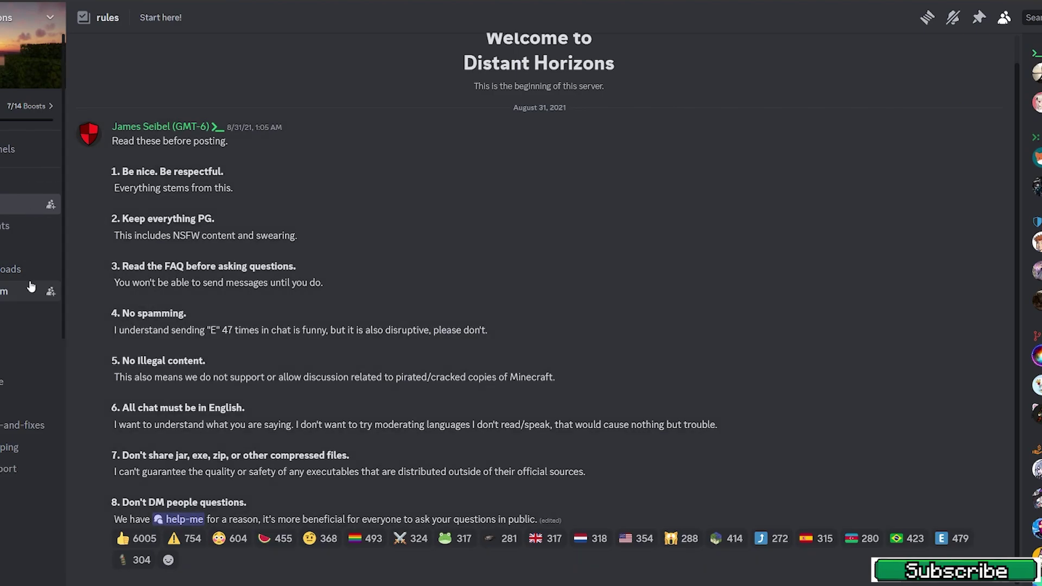
Step: Download DH-2.3.0-b-RC2_all-jars.7z from the Beta 2.3.0 Release Candidate 2 post in the Distant Horizons announcements channel
click(22, 226)
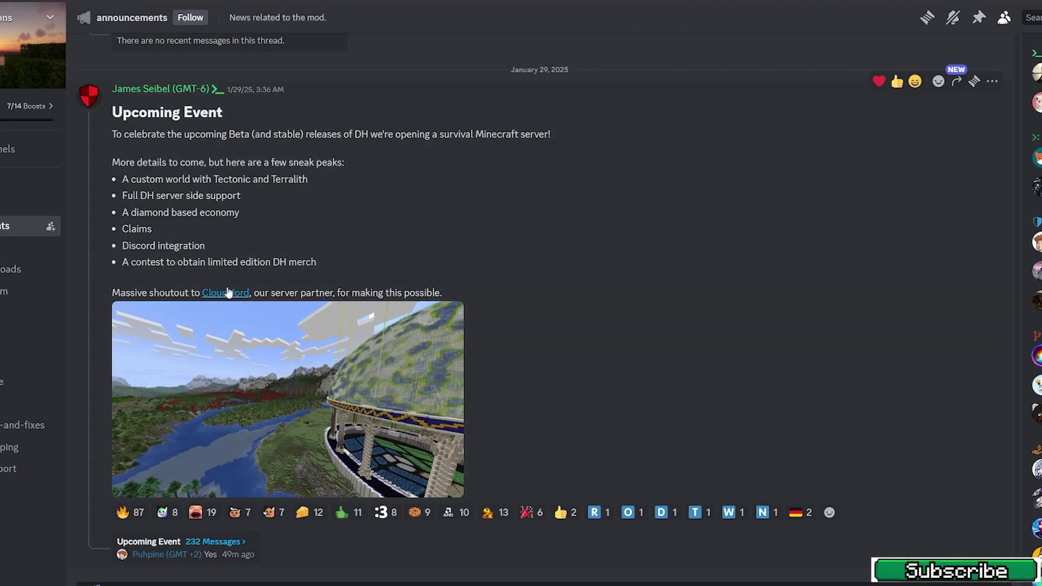
scroll(242, 286, up, 15)
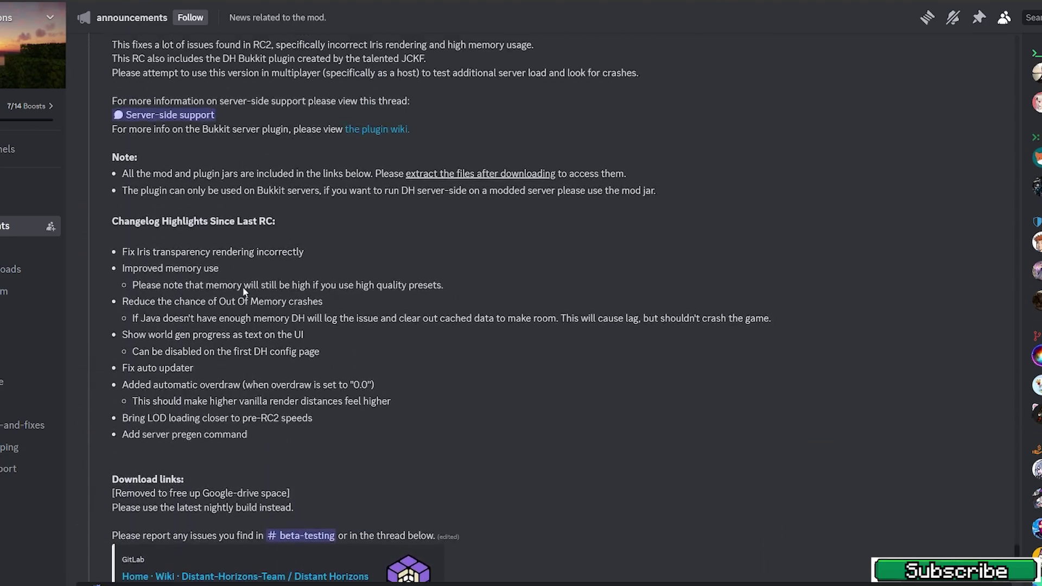
scroll(217, 309, up, 4)
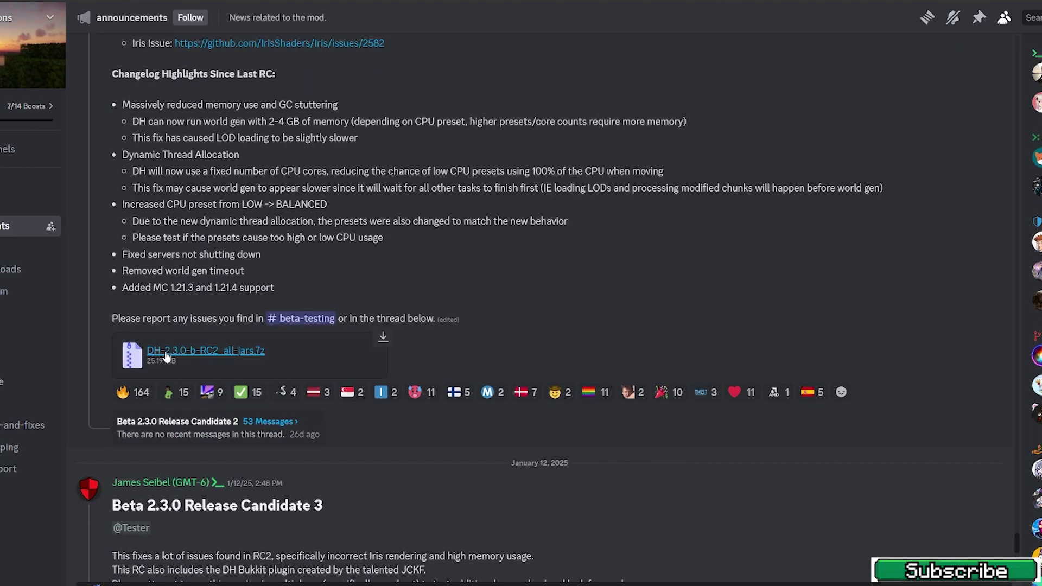
scroll(223, 369, up, 1)
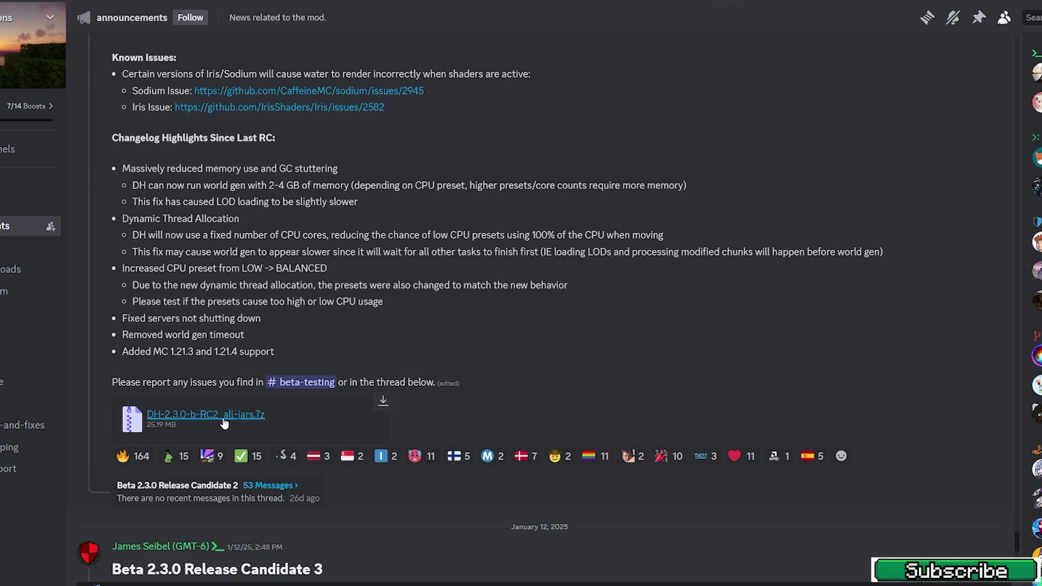
scroll(229, 414, up, 5)
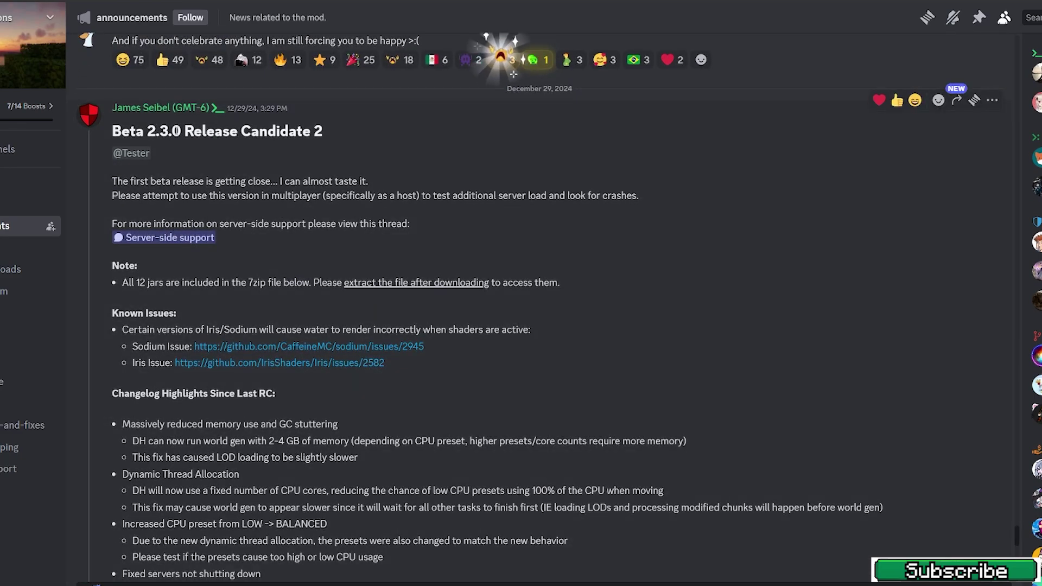
scroll(344, 295, down, 6)
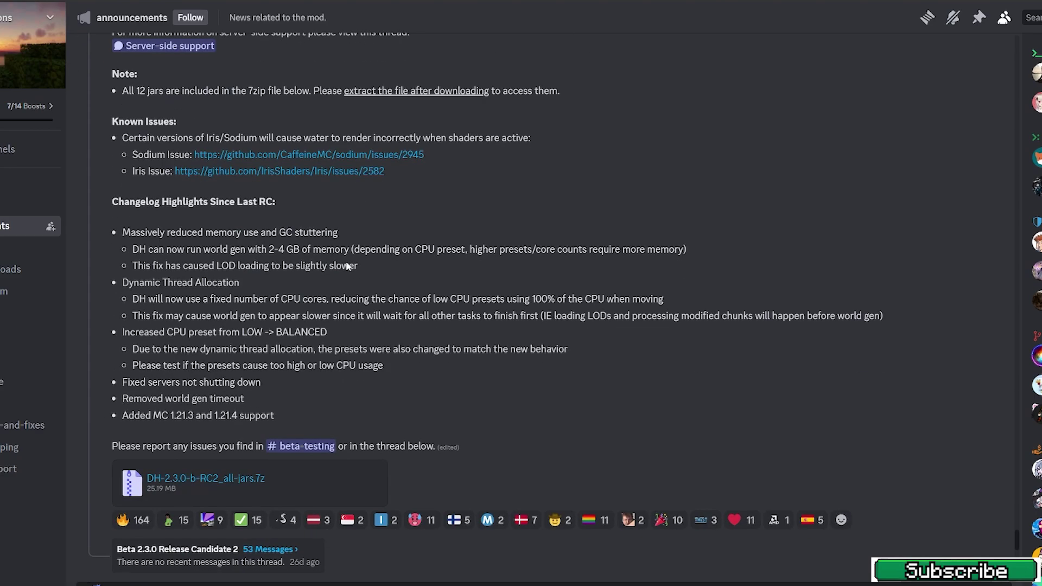
click(382, 337)
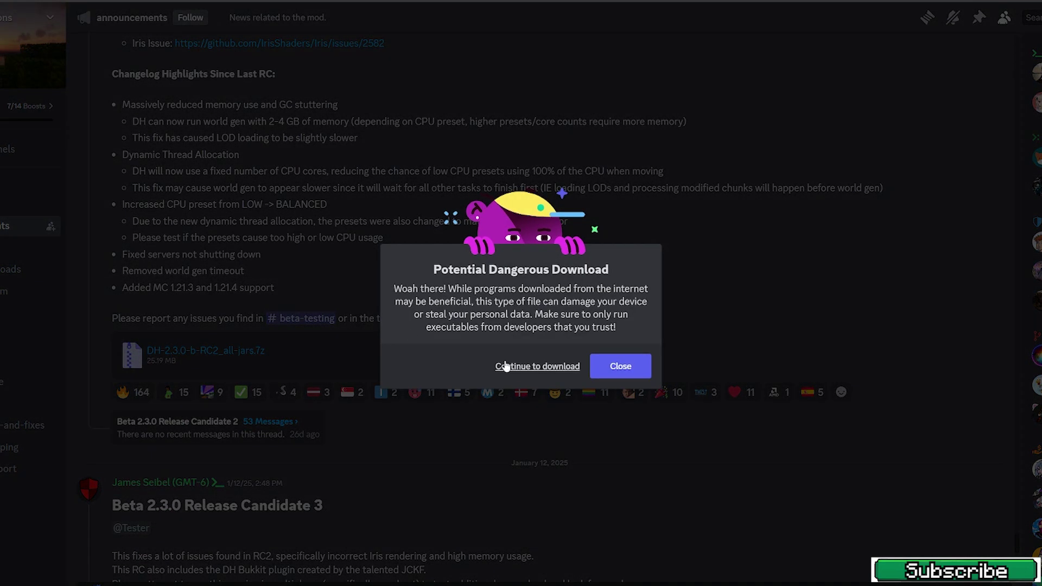
click(521, 365)
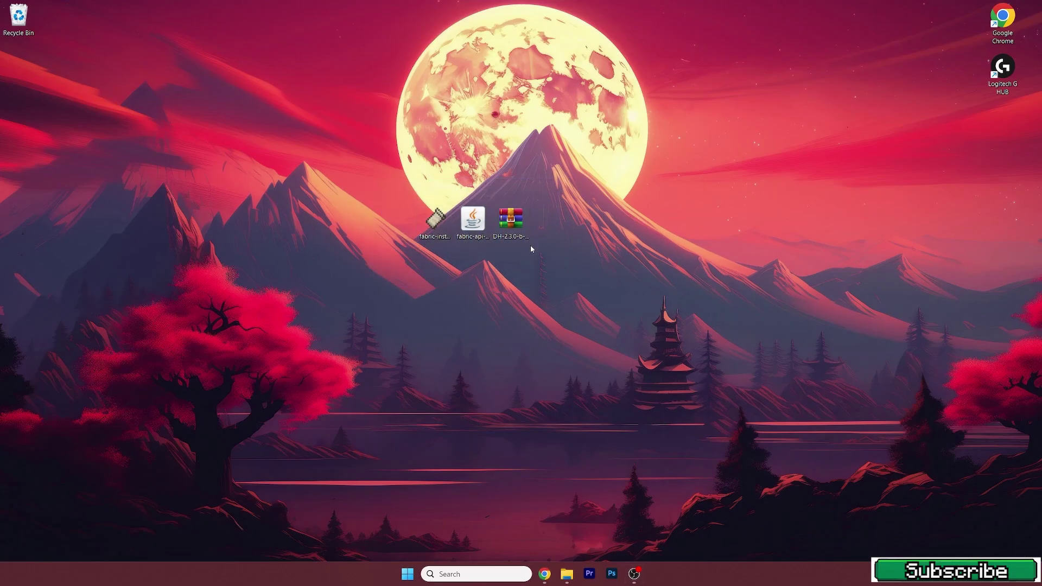
Step: Extract the 1.21.4 neoforge-fabric Distant Horizons jar from the downloaded archive to the desktop beside the Fabric files, and close the archive
double_click(523, 221)
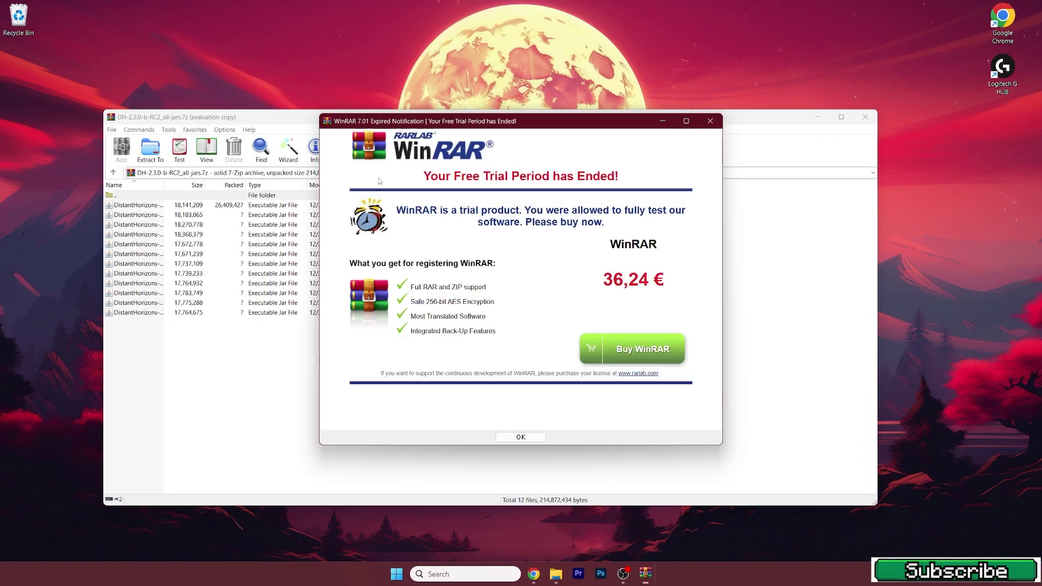
click(711, 121)
drag(631, 121, 1023, 140)
click(532, 333)
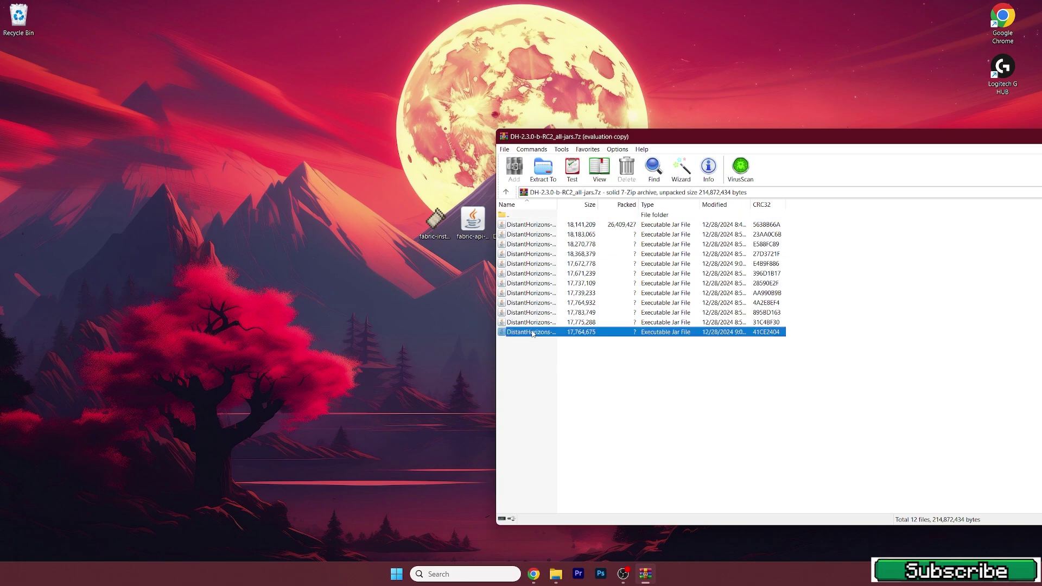
drag(406, 324, 405, 322)
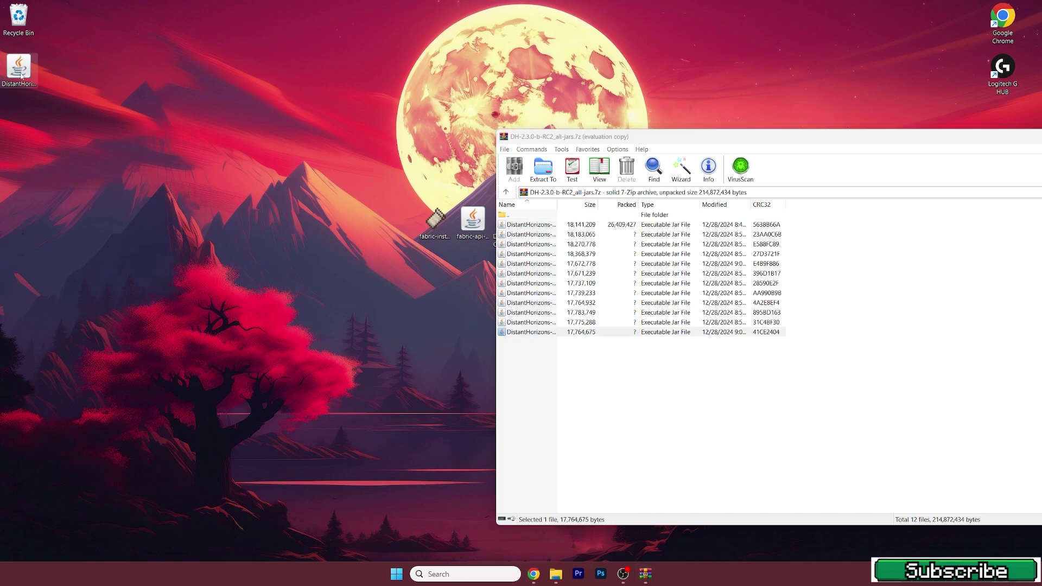
drag(21, 75, 363, 228)
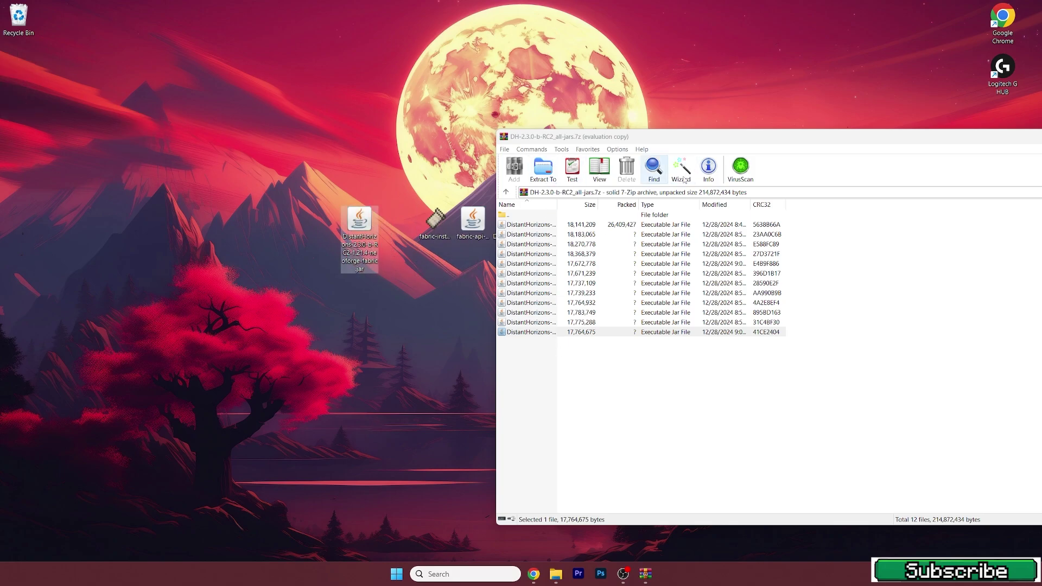
drag(714, 138, 411, 123)
click(953, 119)
Step: Open the mods folder inside .minecraft by way of %appdata%
click(471, 573)
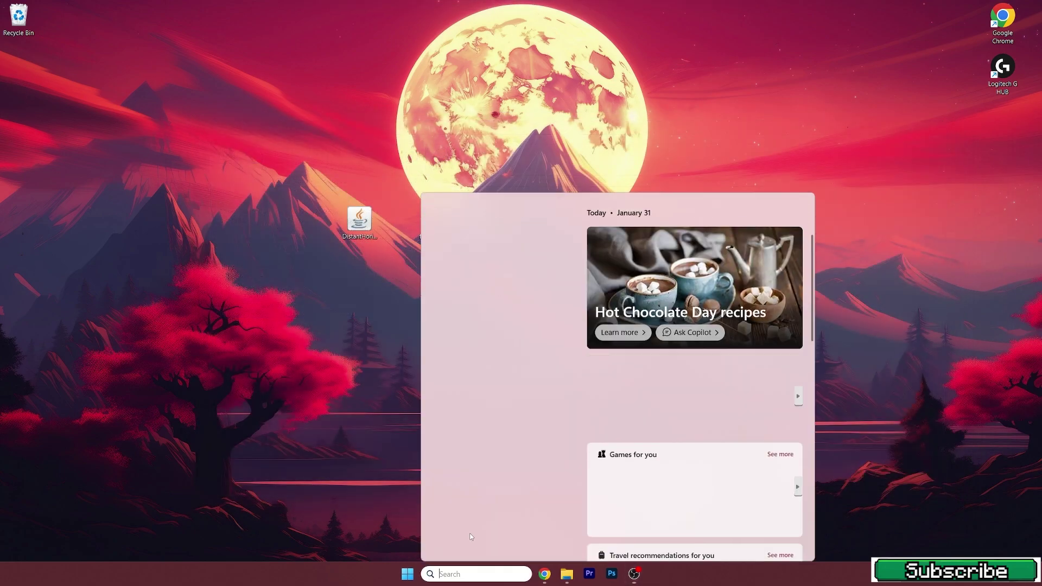
text(%appdata%)
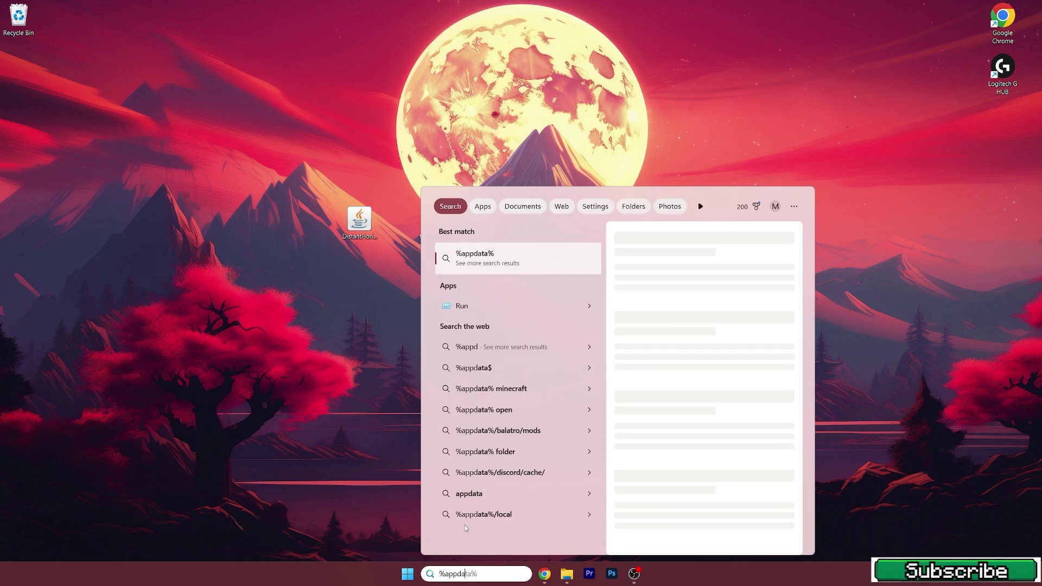
key(Return)
drag(509, 136, 783, 147)
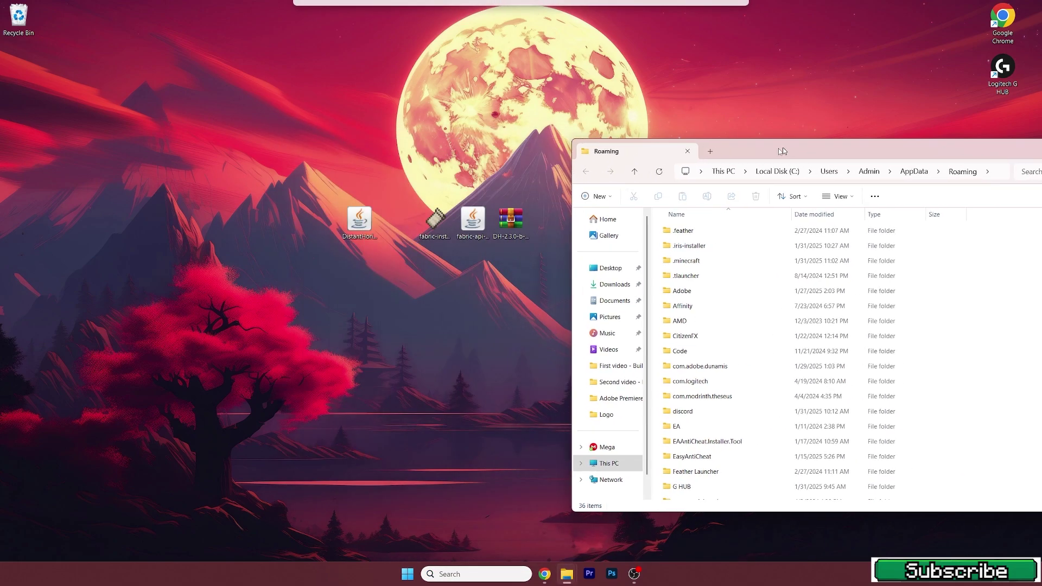
double_click(690, 266)
key(m)
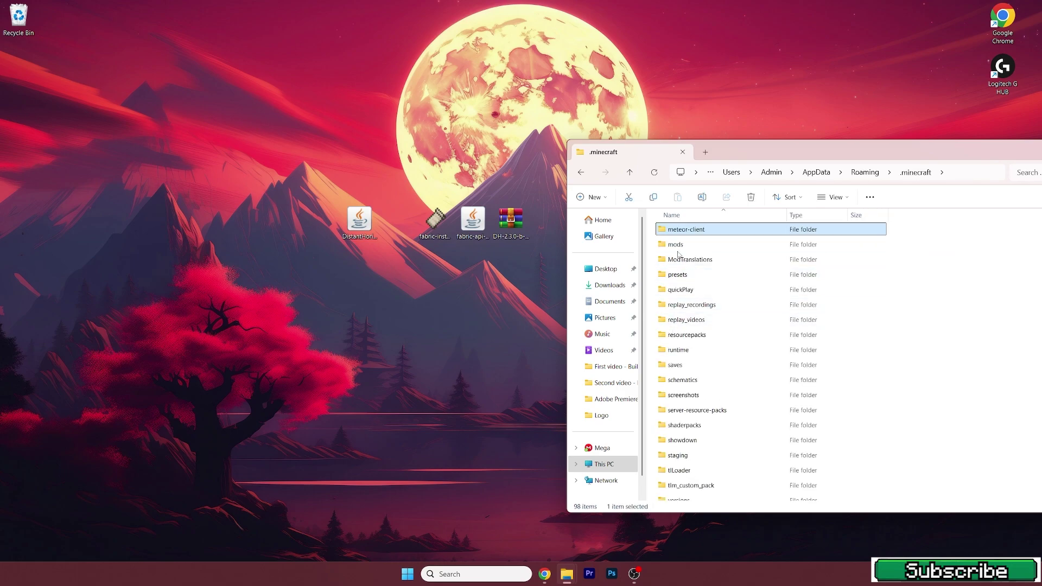
double_click(677, 248)
Step: Delete the old mod files from the mods folder and move the Fabric API and Distant Horizons jars into it from the desktop
drag(693, 304, 700, 259)
key(Delete)
drag(472, 220, 730, 310)
drag(359, 220, 716, 278)
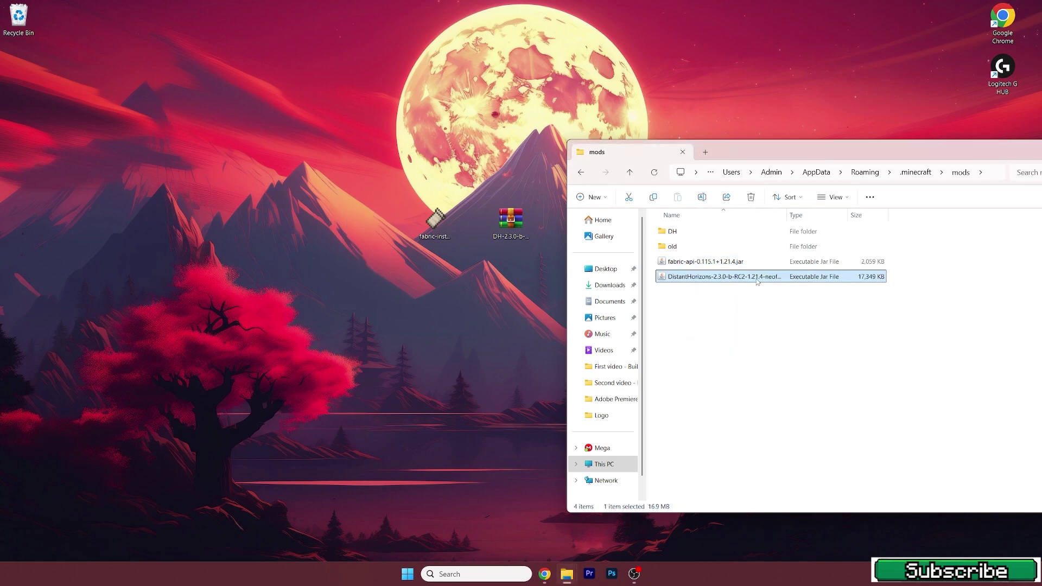
click(755, 307)
Step: Return to the .minecraft folder and open its versions folder
drag(855, 156, 789, 143)
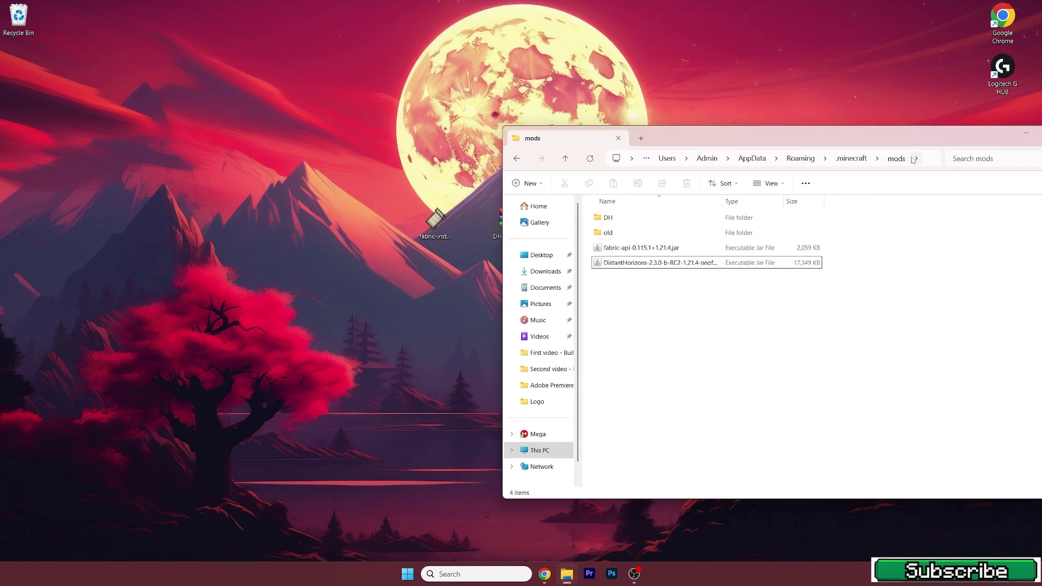
click(519, 162)
scroll(651, 380, down, 4)
scroll(619, 429, down, 5)
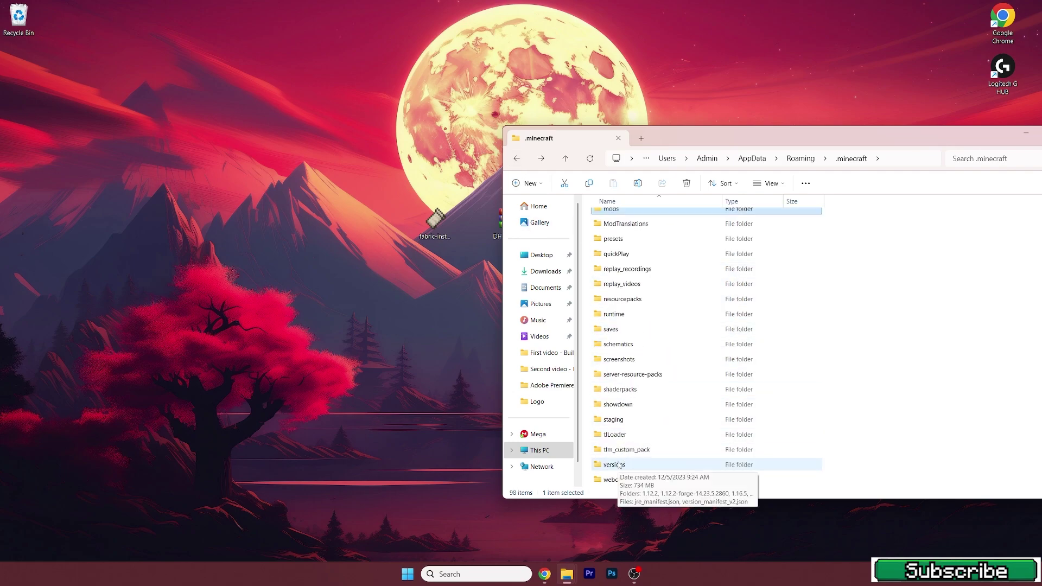
double_click(619, 464)
Step: Install Fabric Loader 0.16.10 for Minecraft 1.21.4 with the desktop Fabric installer, and close the installer
double_click(439, 230)
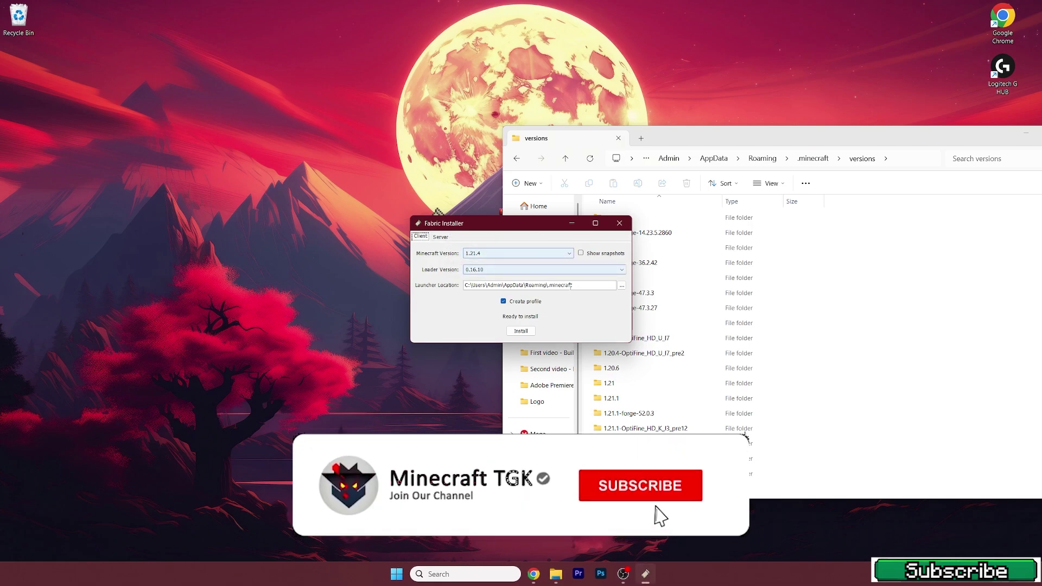
click(472, 255)
click(488, 263)
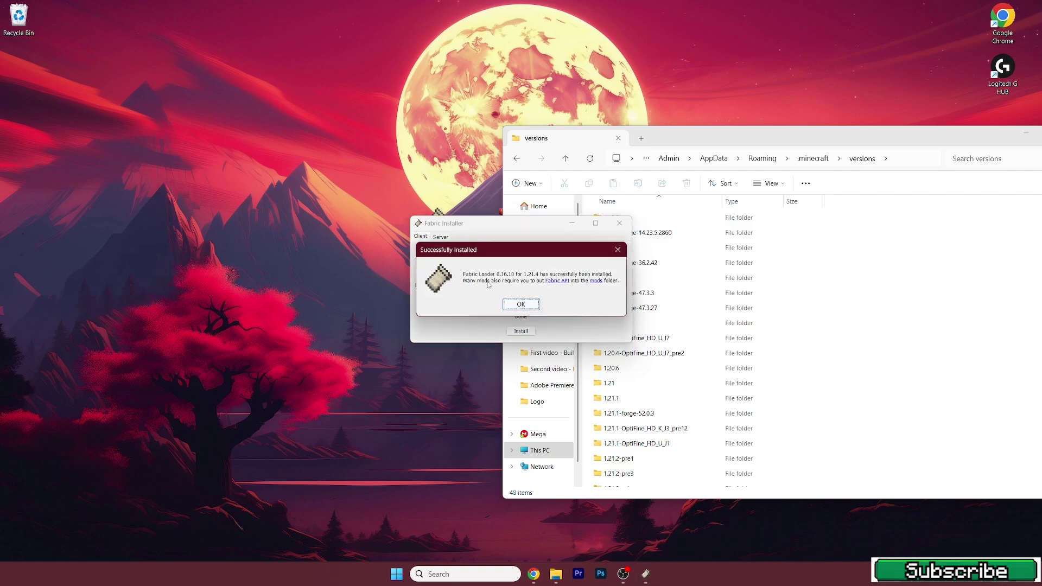
click(526, 309)
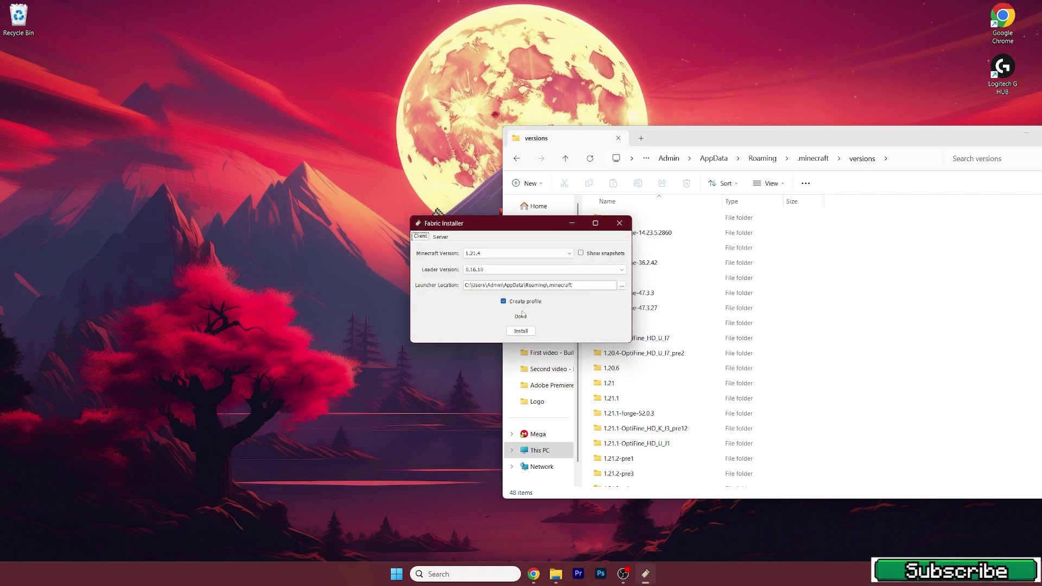
click(619, 223)
Step: Check the versions folder for fabric-loader-0.16.10-1.21.4, and close the folder window
drag(705, 135, 716, 66)
scroll(701, 311, down, 10)
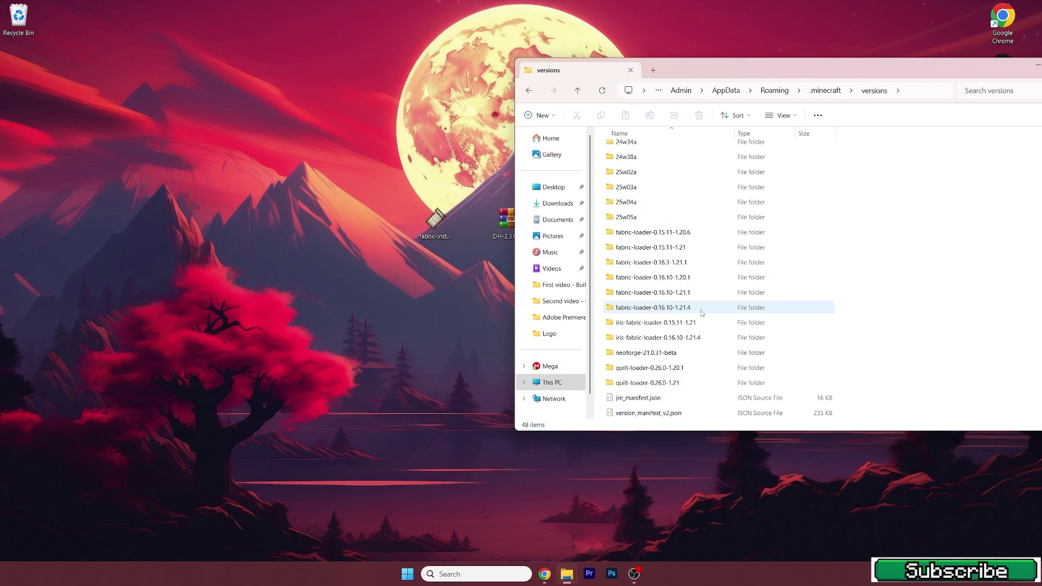
click(641, 342)
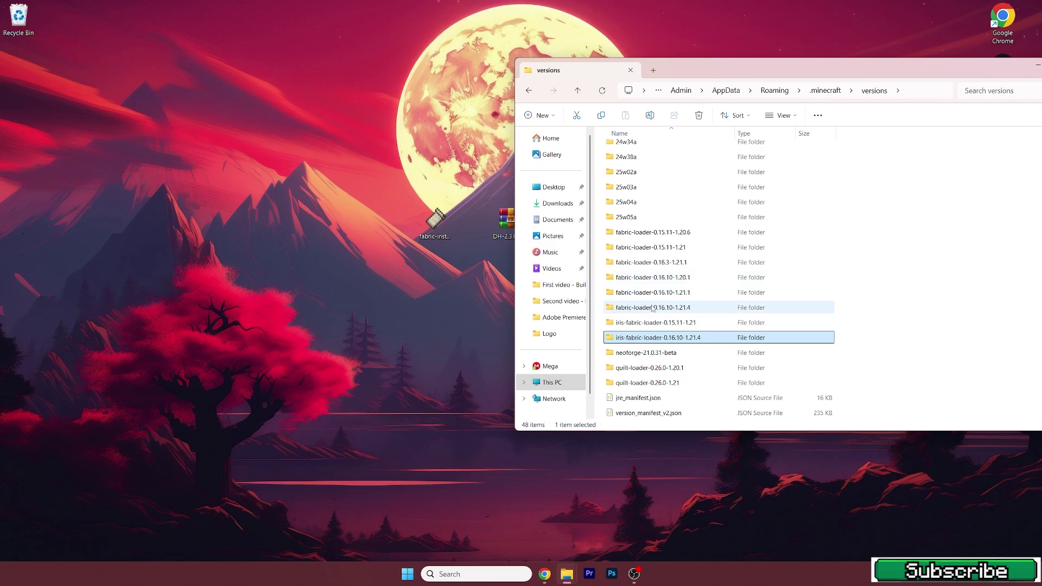
click(625, 311)
drag(723, 70, 572, 115)
click(936, 110)
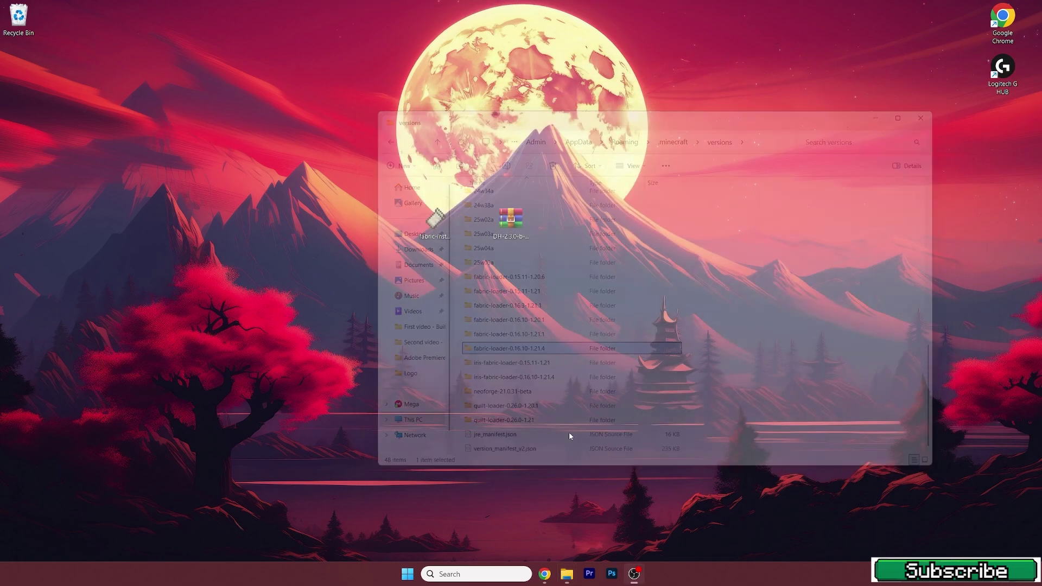
Step: Open the Minecraft Launcher and start Java Edition with the fabric-loader-1.21.4 installation
click(411, 574)
click(551, 284)
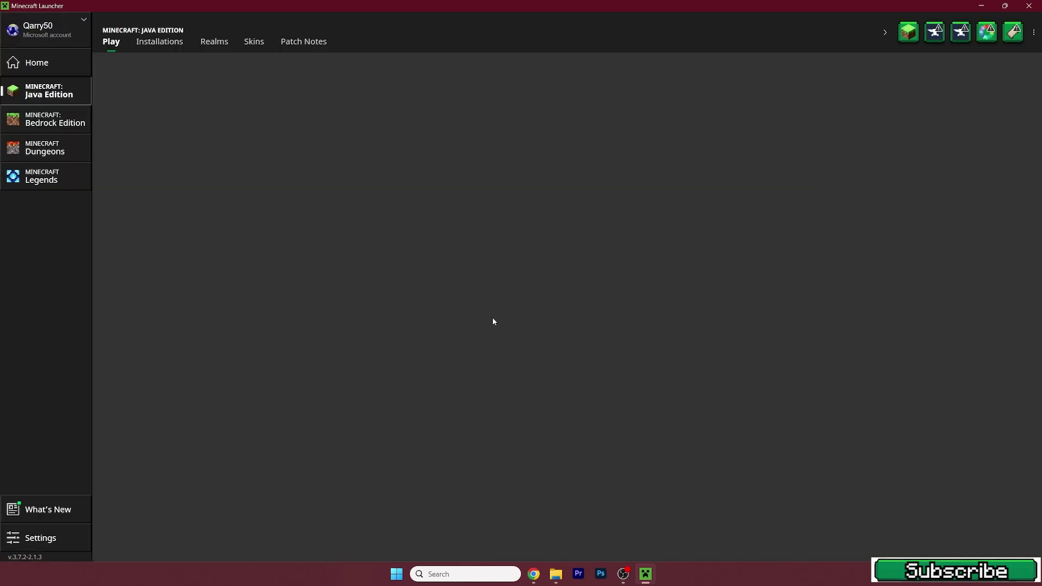
click(135, 406)
click(128, 339)
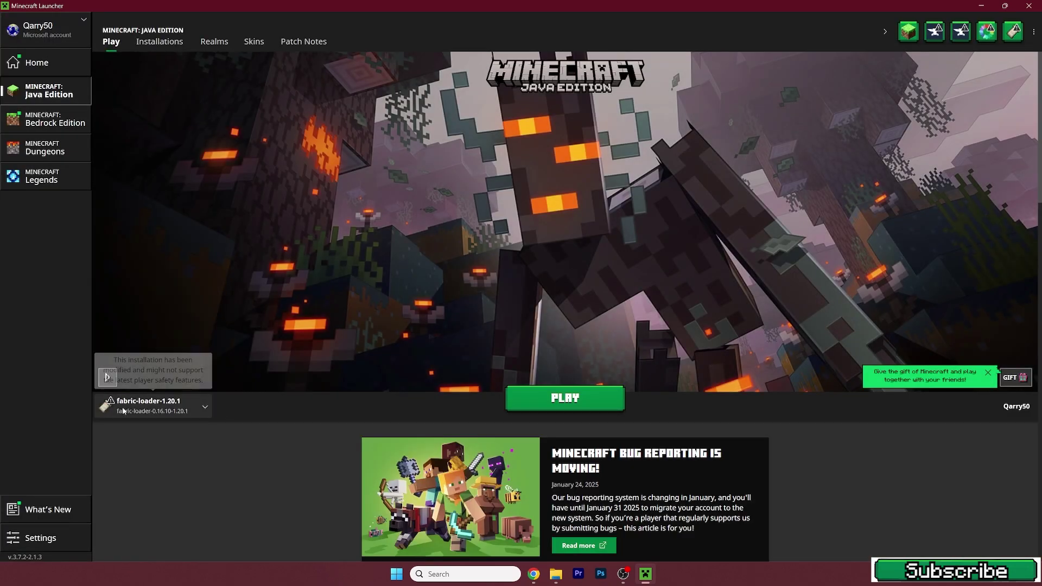
click(124, 411)
scroll(157, 352, up, 2)
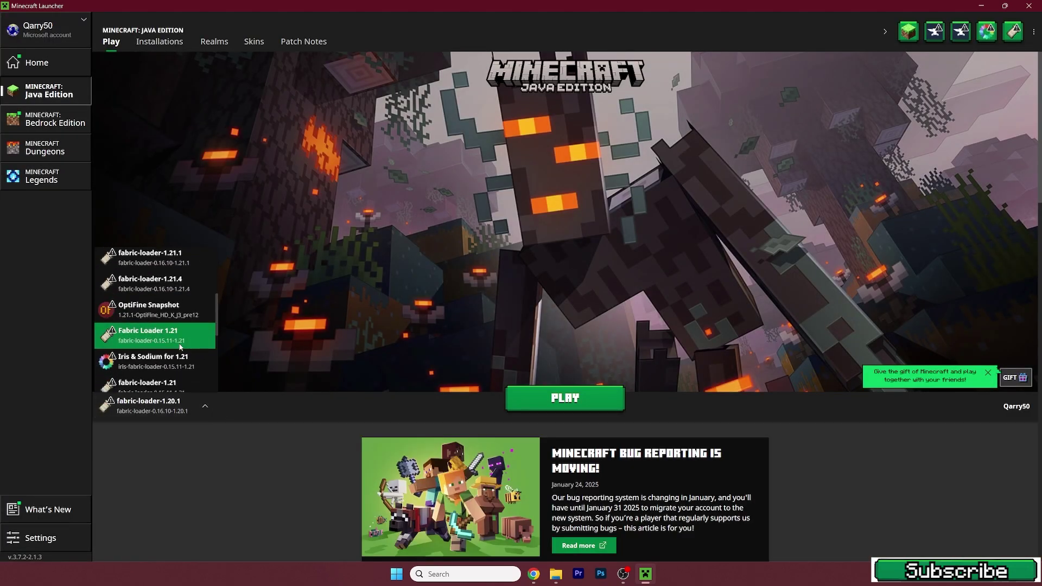
click(167, 288)
click(564, 398)
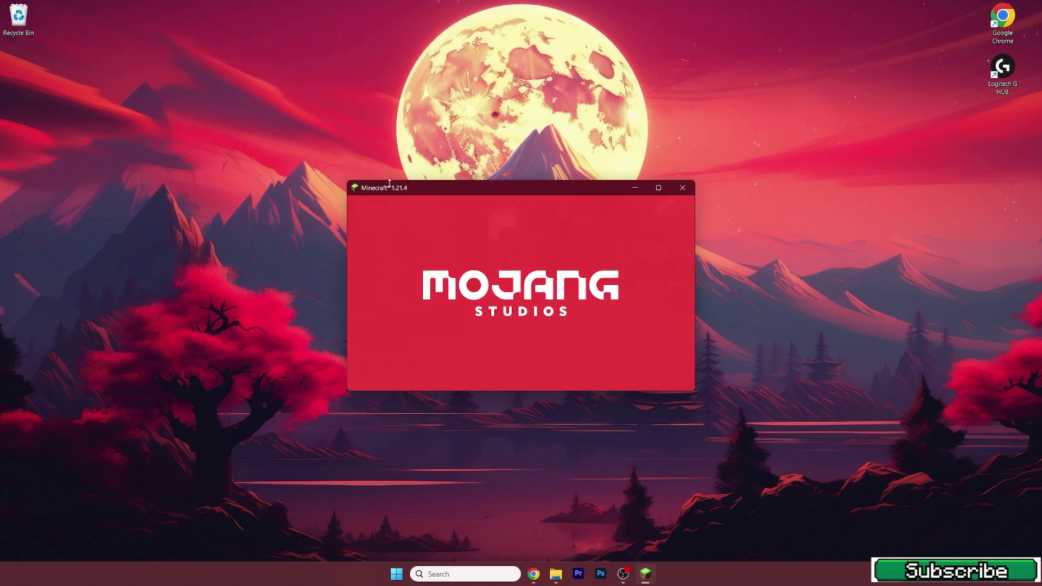
Step: Maximize the game and create a Creative singleplayer world named New World, walking forward to view the terrain
click(658, 188)
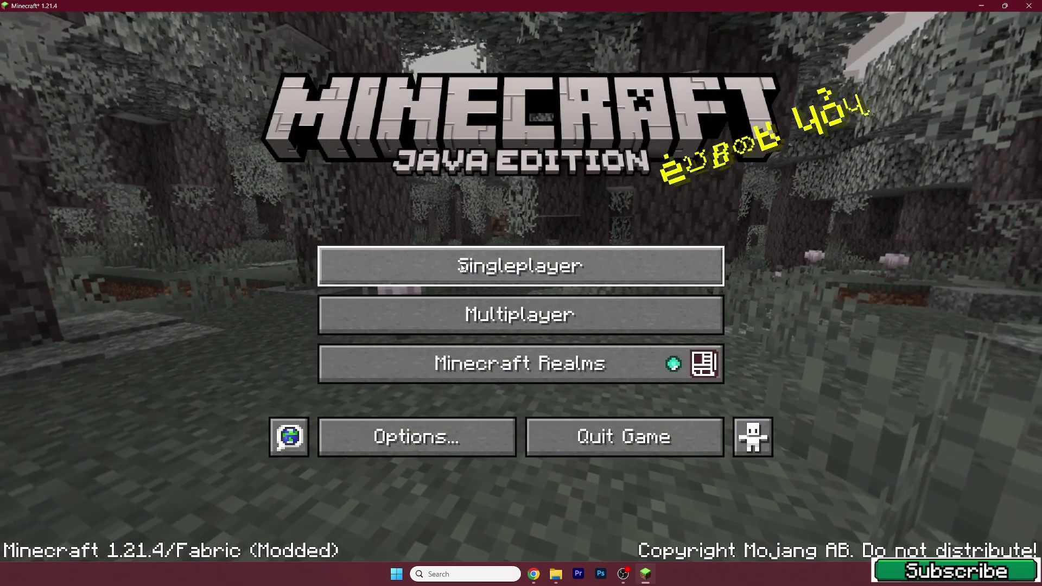
click(460, 267)
click(615, 466)
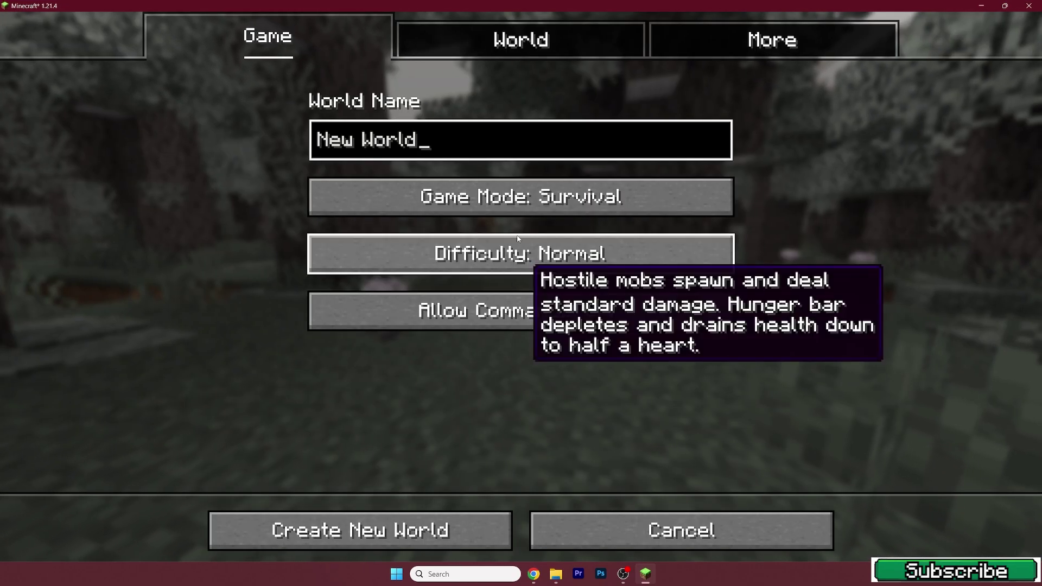
click(518, 198)
click(518, 198)
click(453, 522)
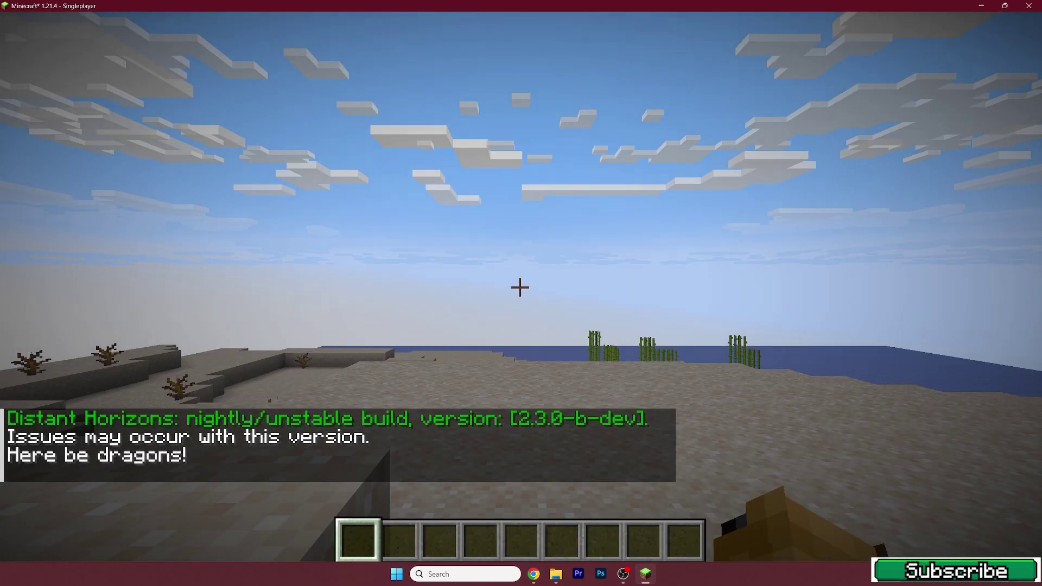
key(w)
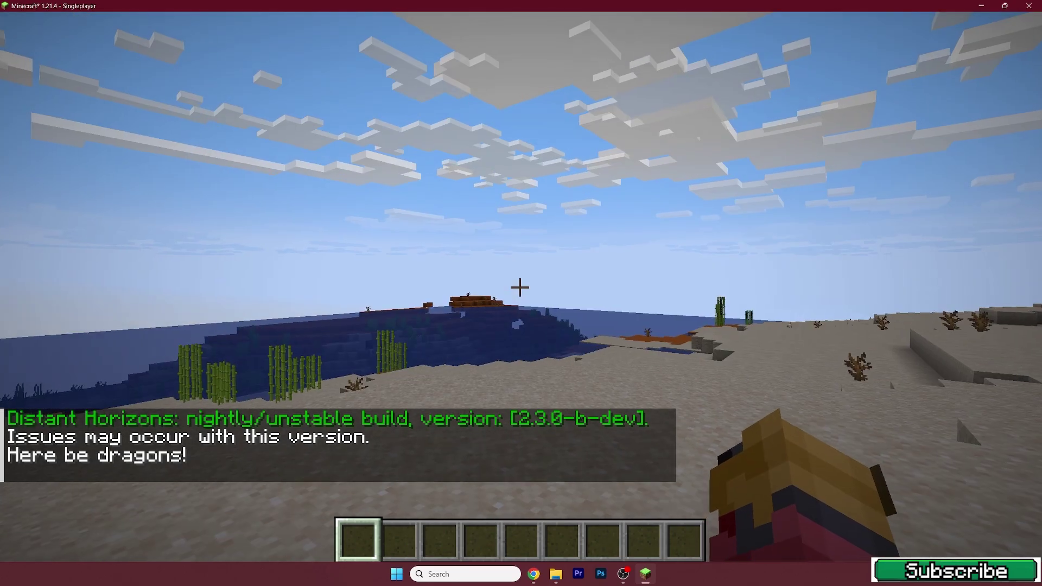
Step: Open the singleplayer world to LAN, and open the game options
key(w)
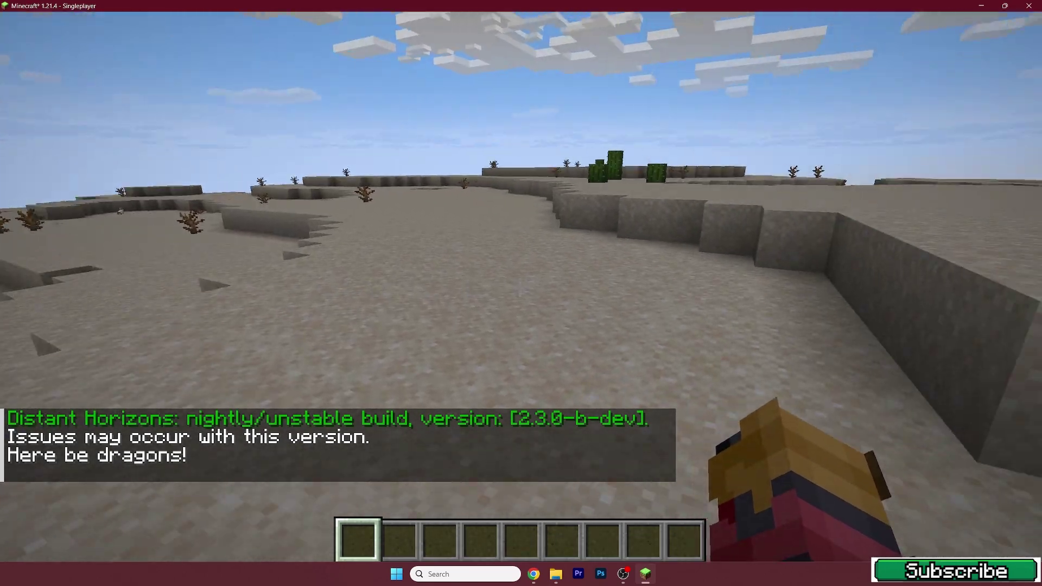
key(w)
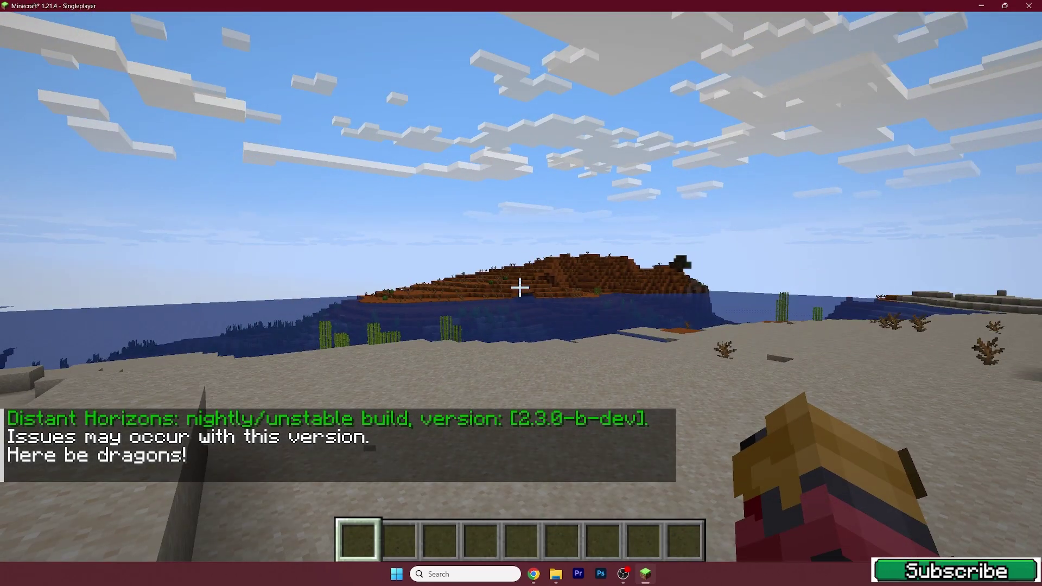
key(Escape)
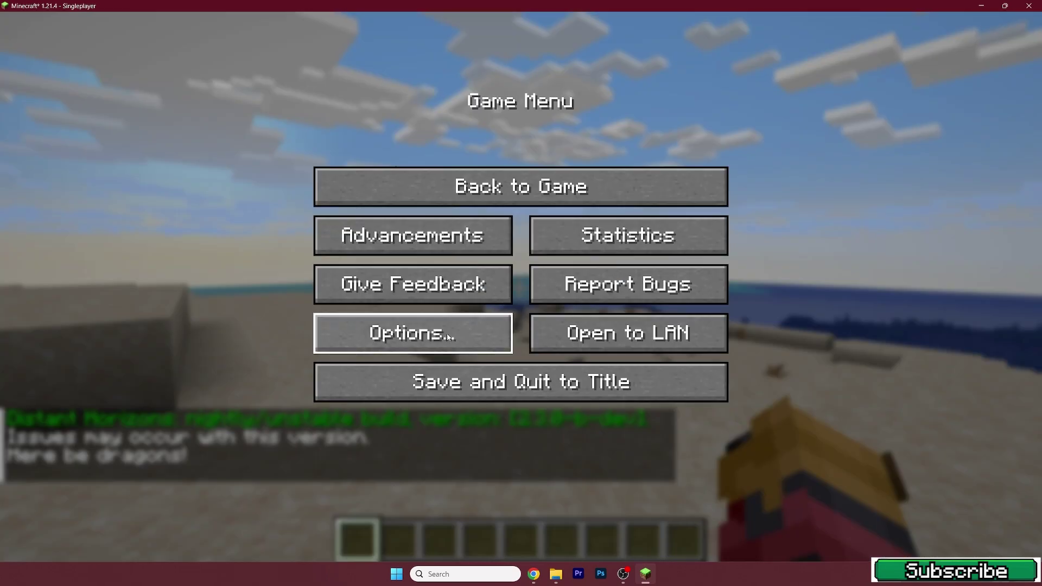
click(609, 320)
click(359, 526)
key(Escape)
click(415, 333)
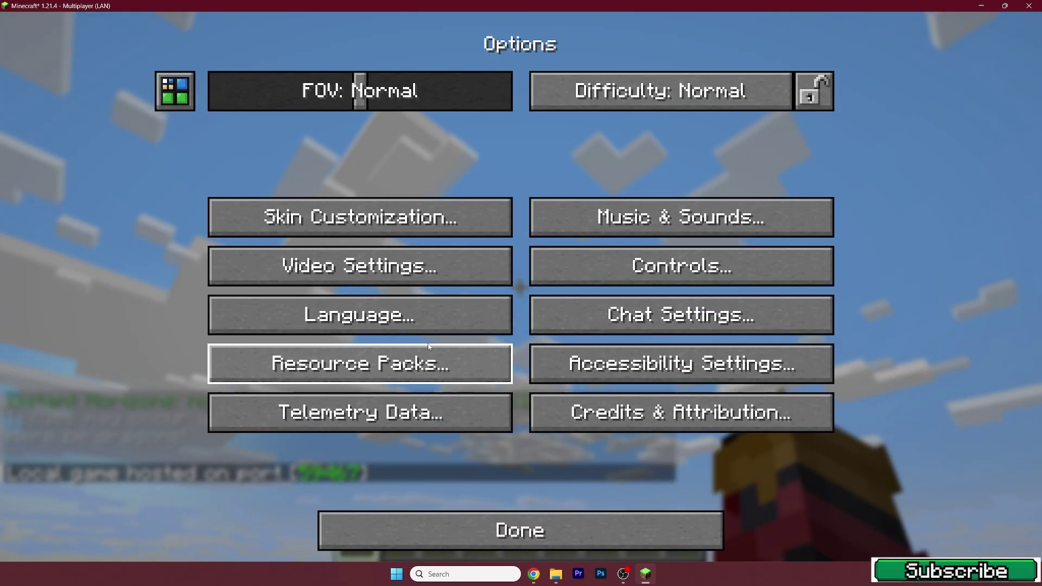
click(170, 85)
click(803, 155)
key(BackSpace)
key(BackSpace)
key(BackSpace)
text(512)
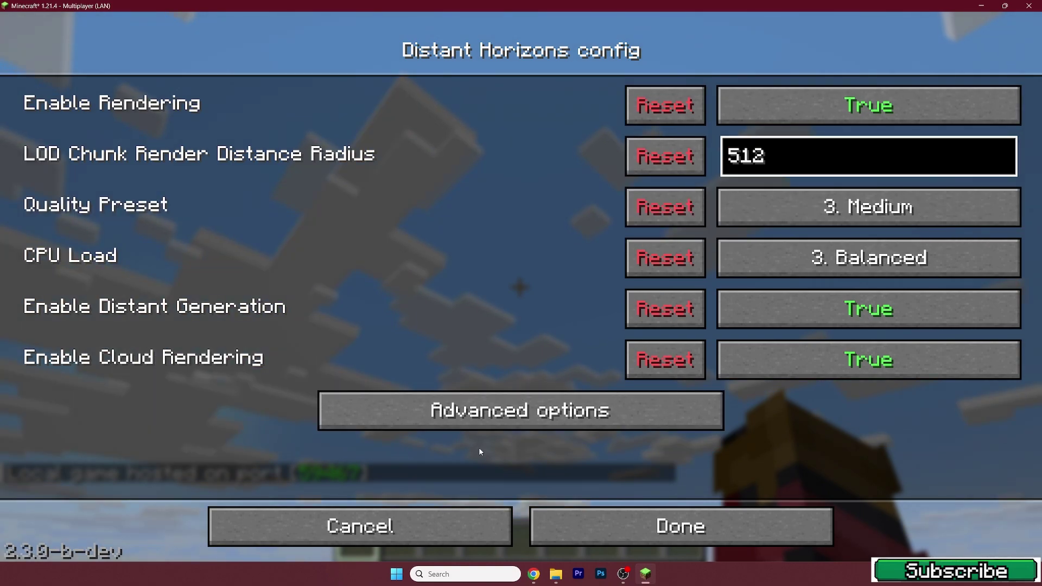
click(446, 520)
Step: Set the Distant Horizons LOD Chunk Render Distance Radius to 512, save the config and return to the game
click(173, 90)
click(780, 155)
key(BackSpace)
key(BackSpace)
key(BackSpace)
text(512)
click(673, 526)
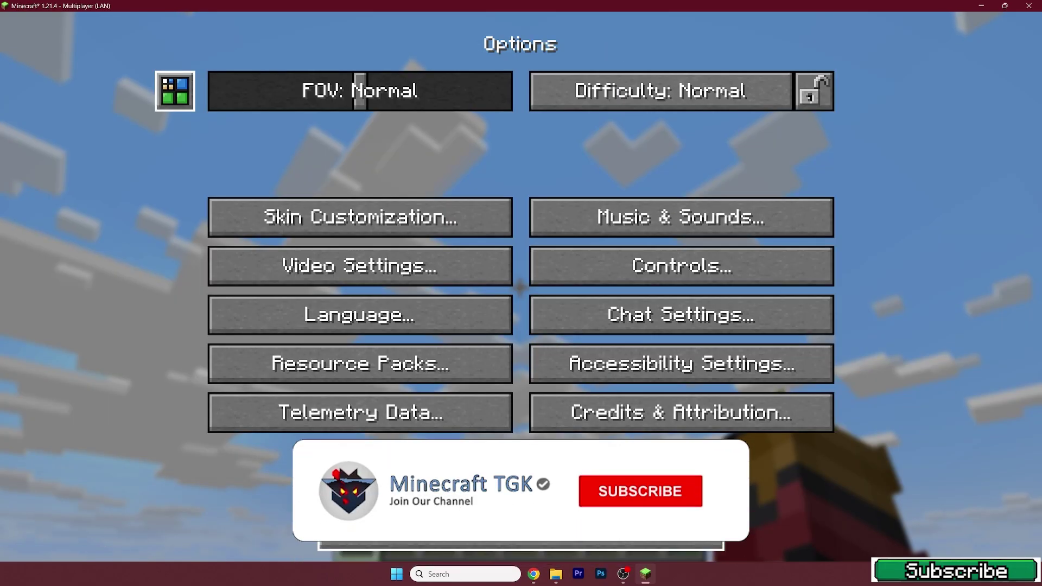
click(653, 526)
Step: Walk across the desert in different directions to examine how the distant terrain is rendered
key(w)
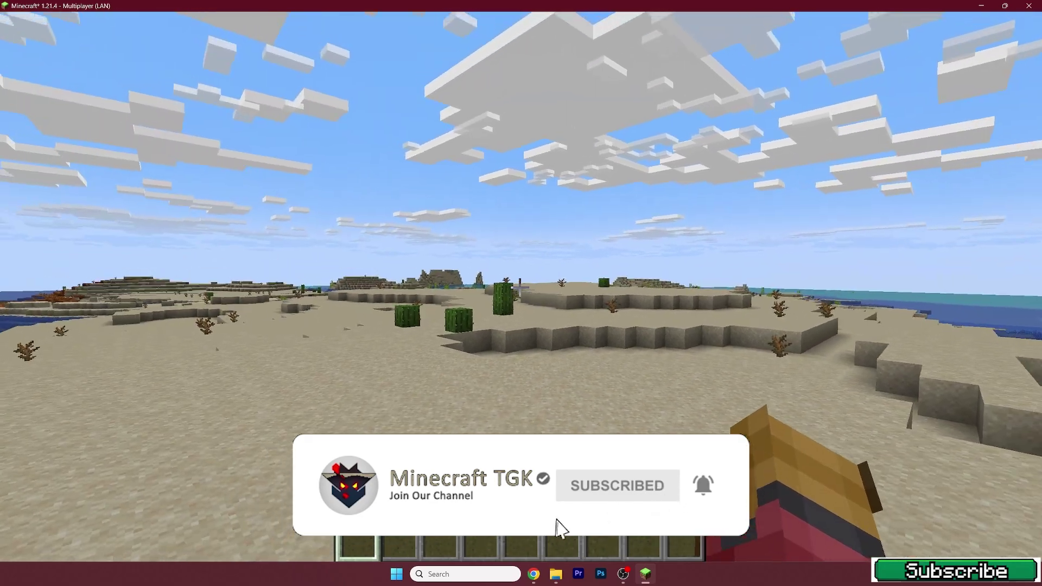
key(w)
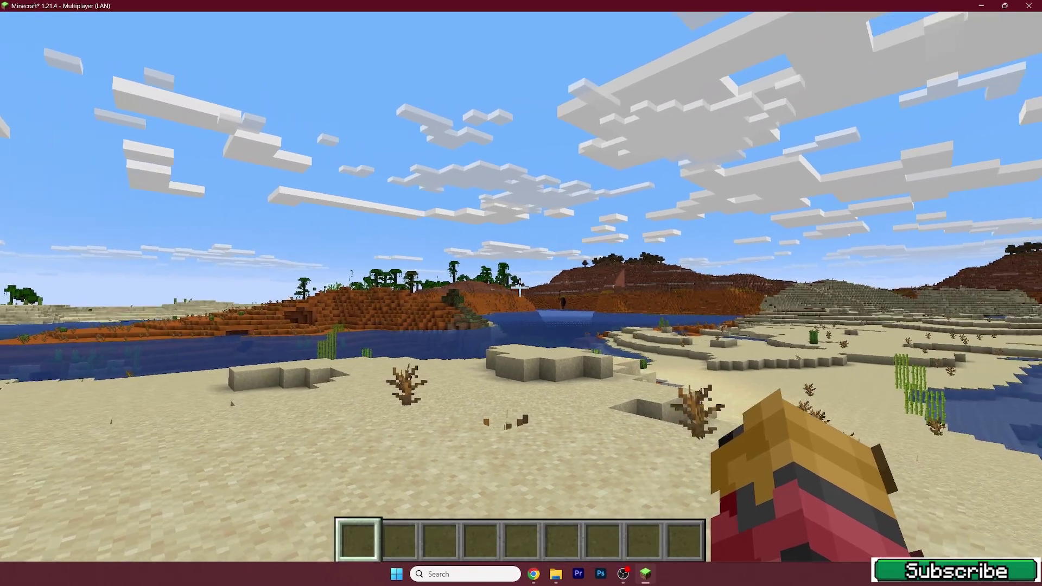
key(w)
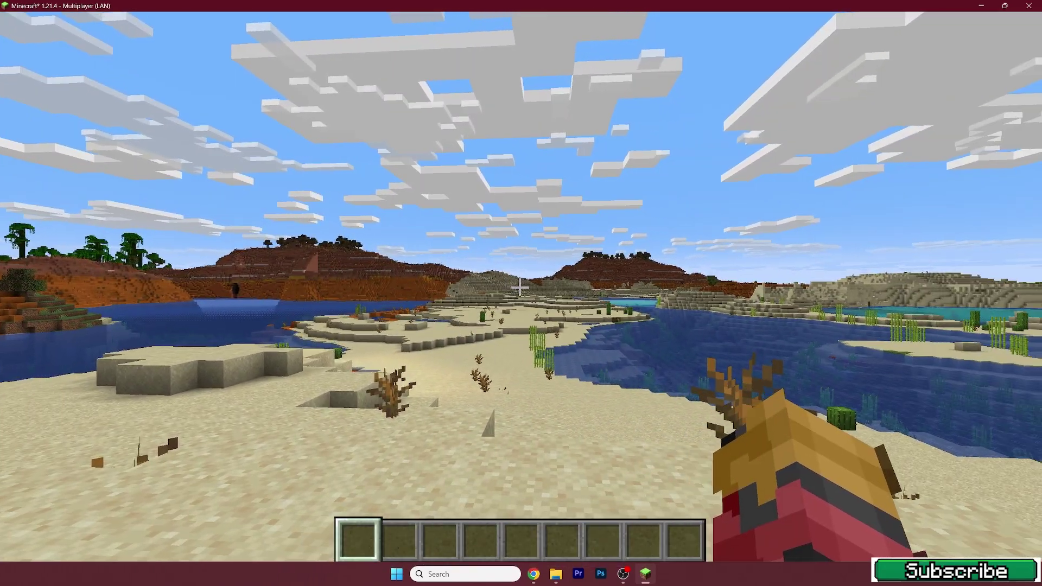
Step: Check the frame rate and Distant Horizons data in the debug overlay, hide it and view the distant hills again
key(F3)
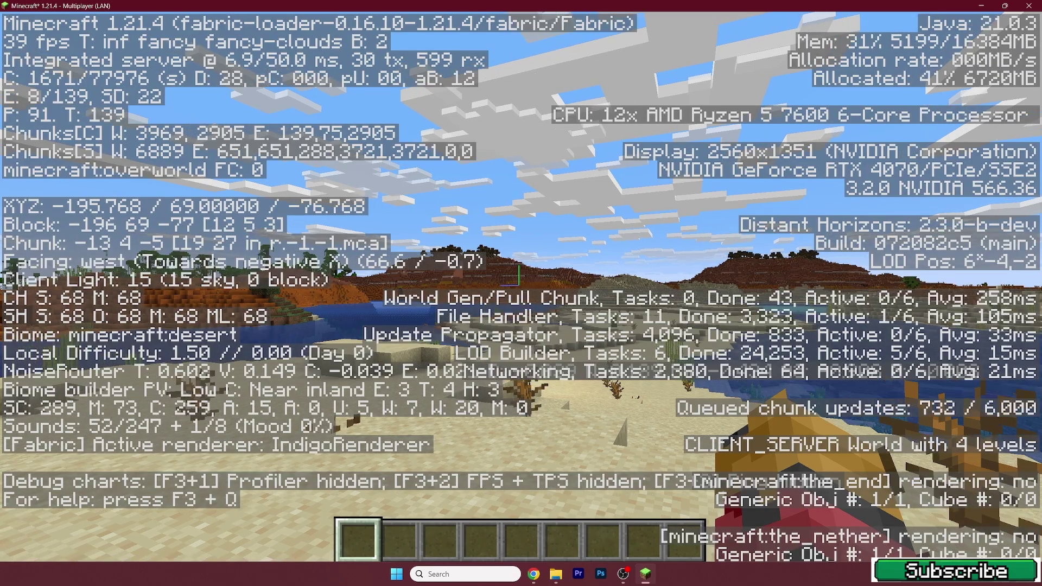
key(t)
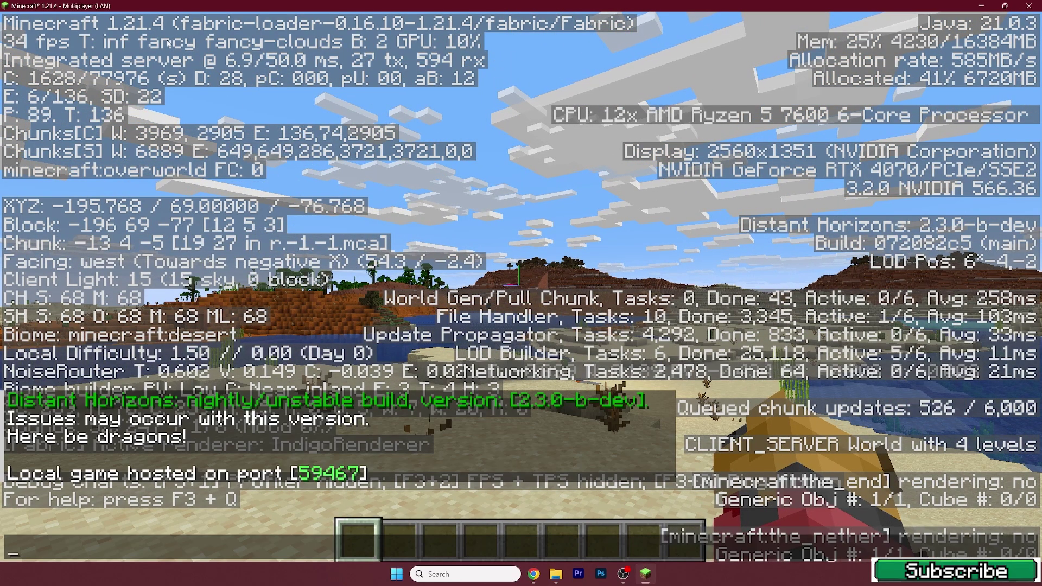
key(Escape)
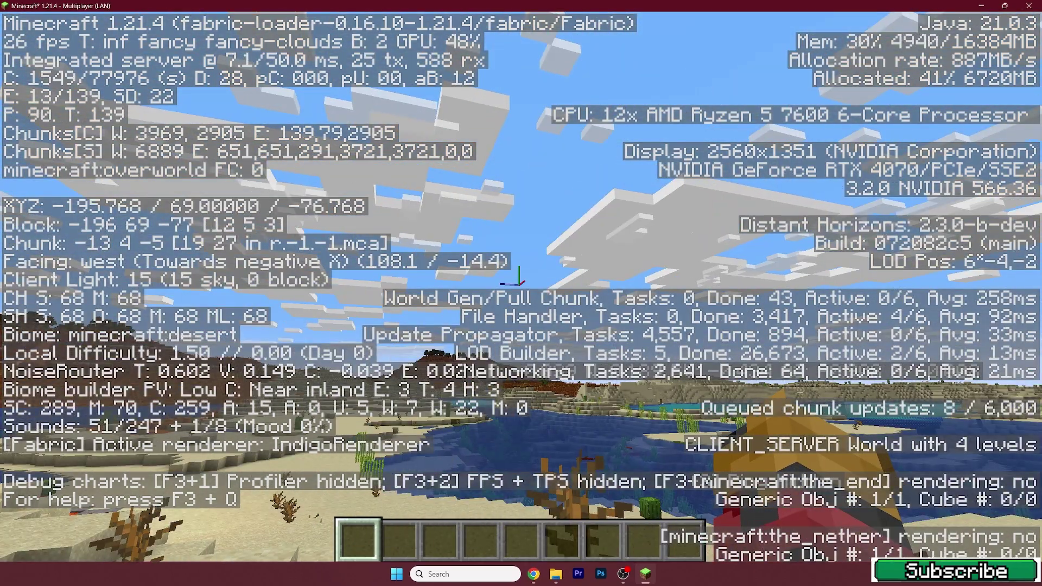
key(F3)
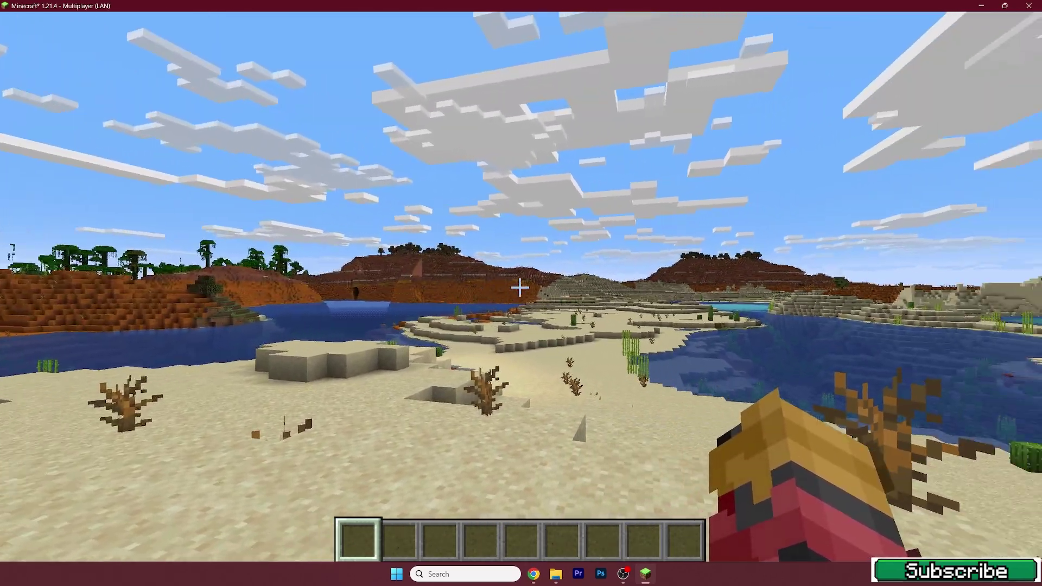
key(w)
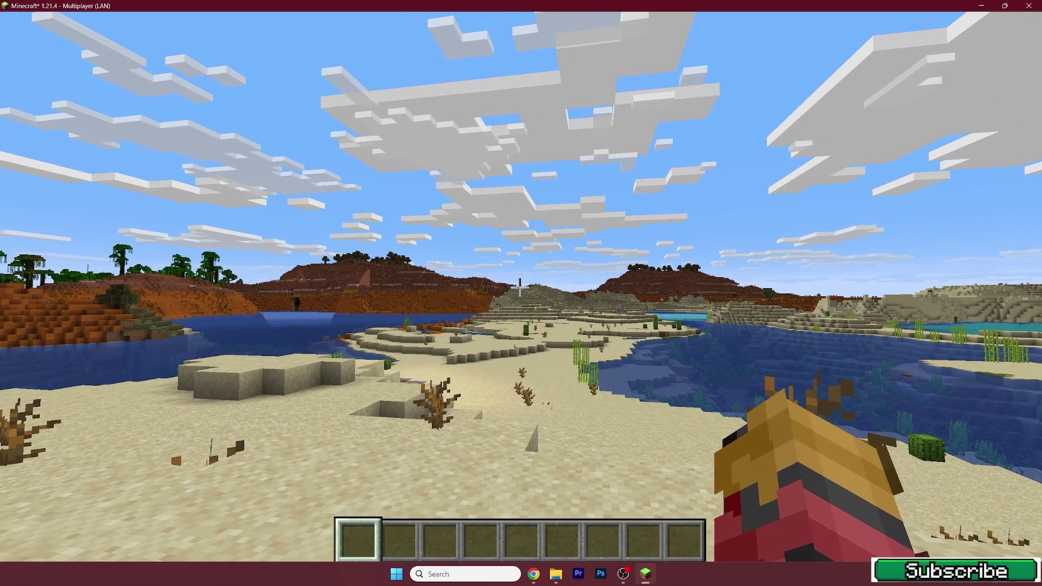
key(s)
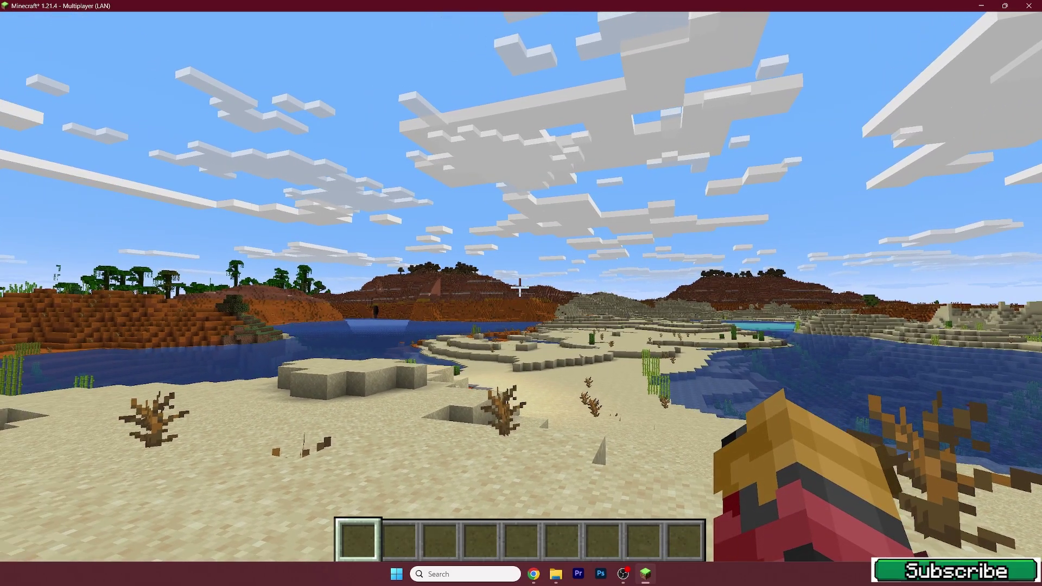